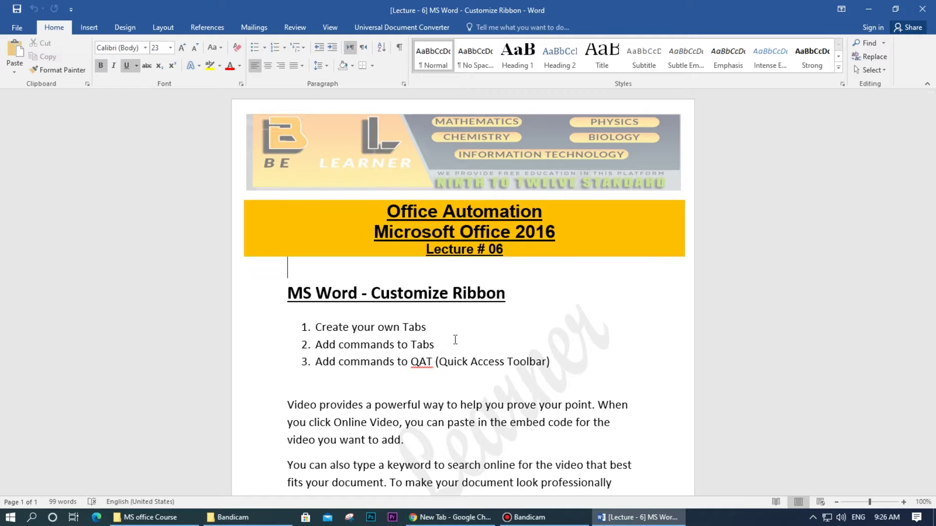
# Select, then deselect, the 'Create your own Tabs' line in the document.
pyautogui.click(318, 334)
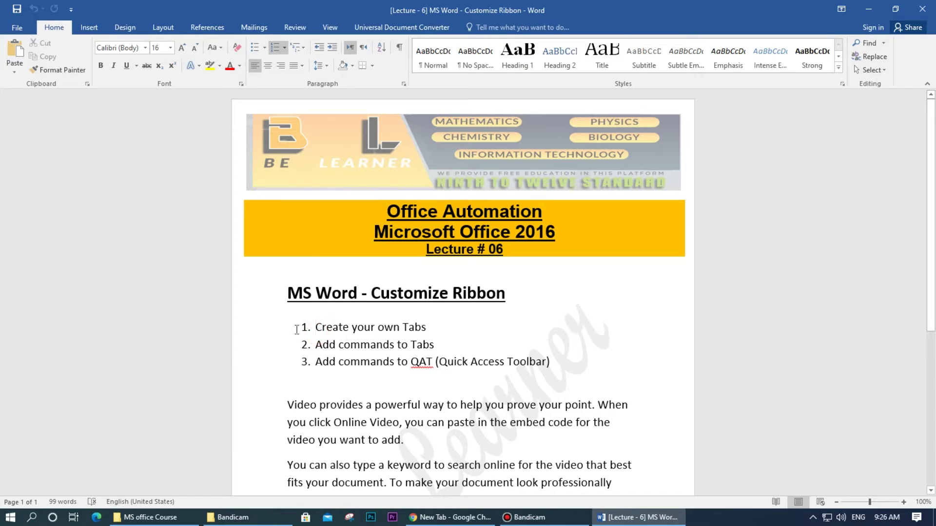
pyautogui.click(274, 335)
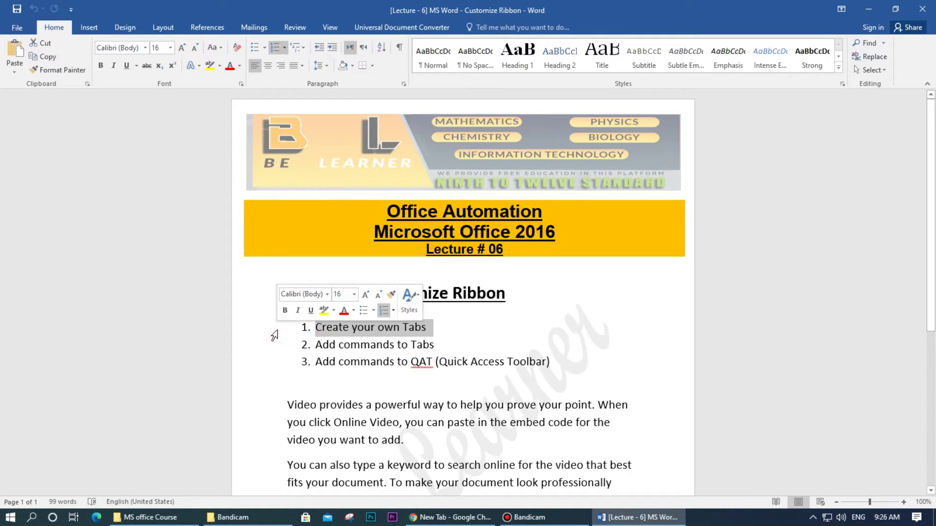
pyautogui.click(316, 330)
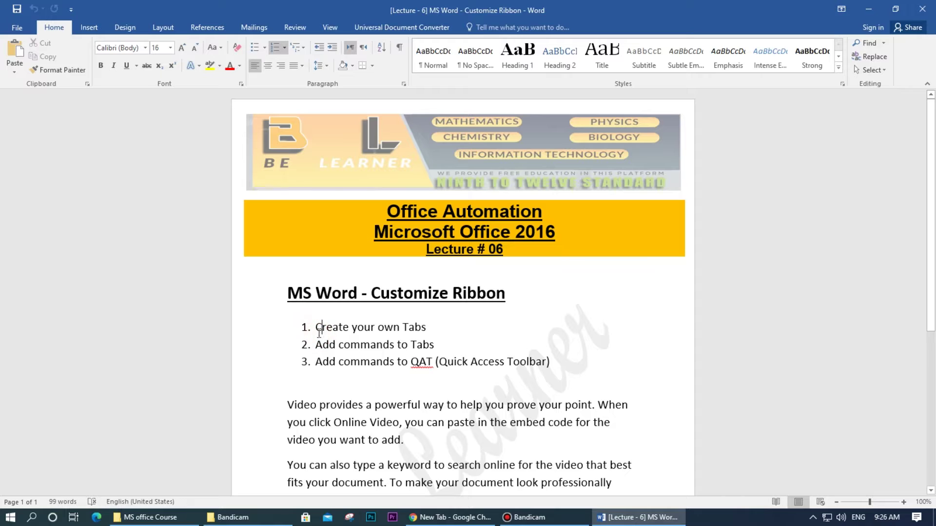
# Browse the Insert, Design, Layout, References, Mailings, Review and View ribbon tabs, then return to Home.
pyautogui.click(86, 29)
pyautogui.scroll(-1, 165, 30)
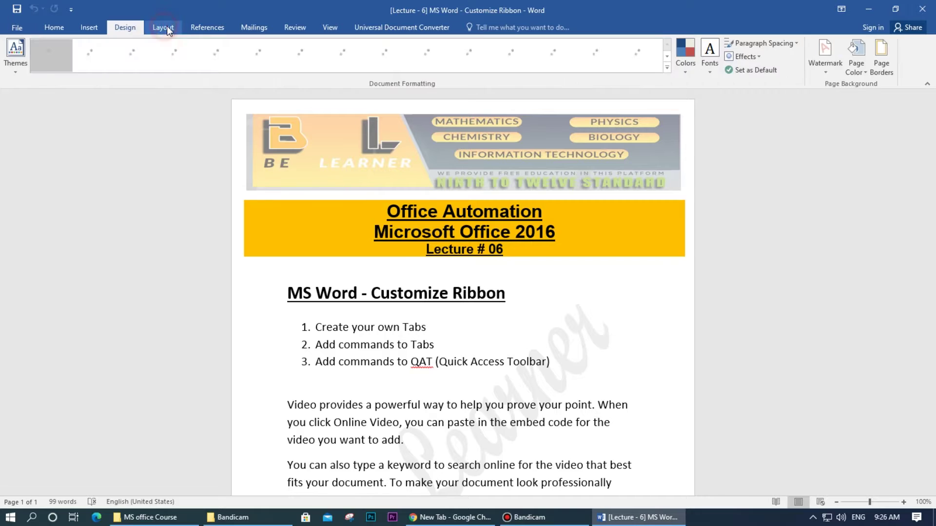
pyautogui.scroll(-1, 180, 30)
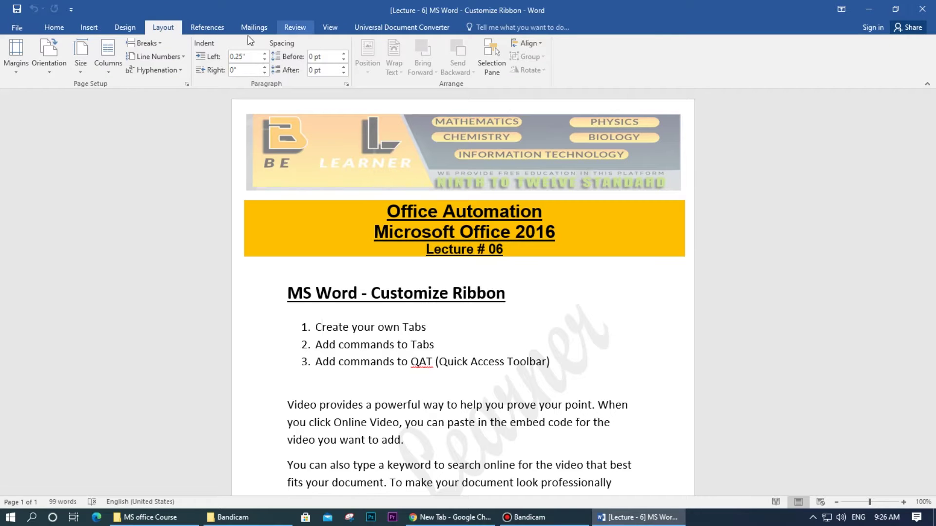
pyautogui.click(91, 29)
pyautogui.scroll(1, 91, 29)
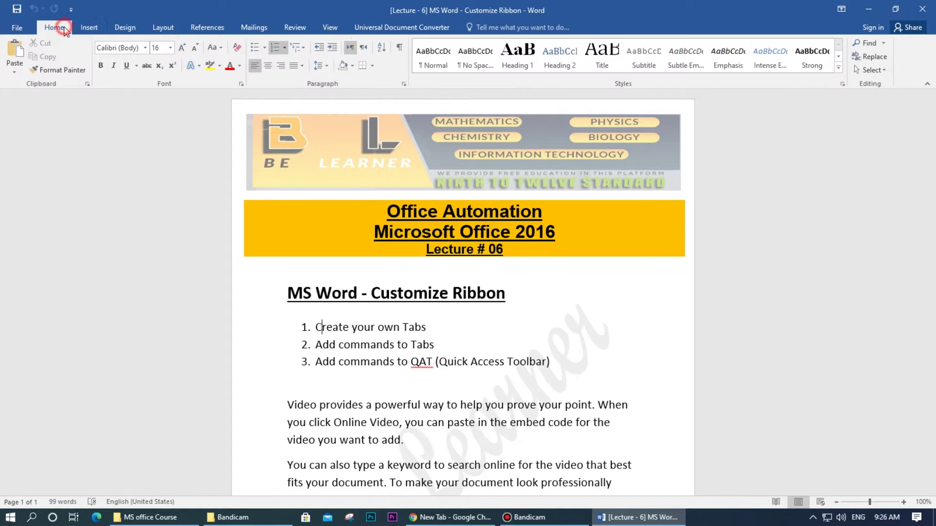
pyautogui.click(89, 29)
pyautogui.click(126, 28)
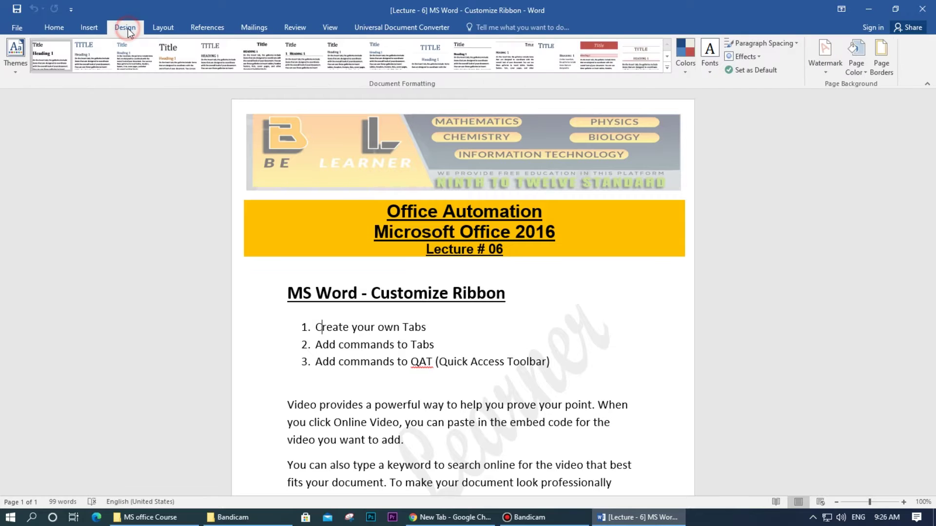
pyautogui.click(162, 28)
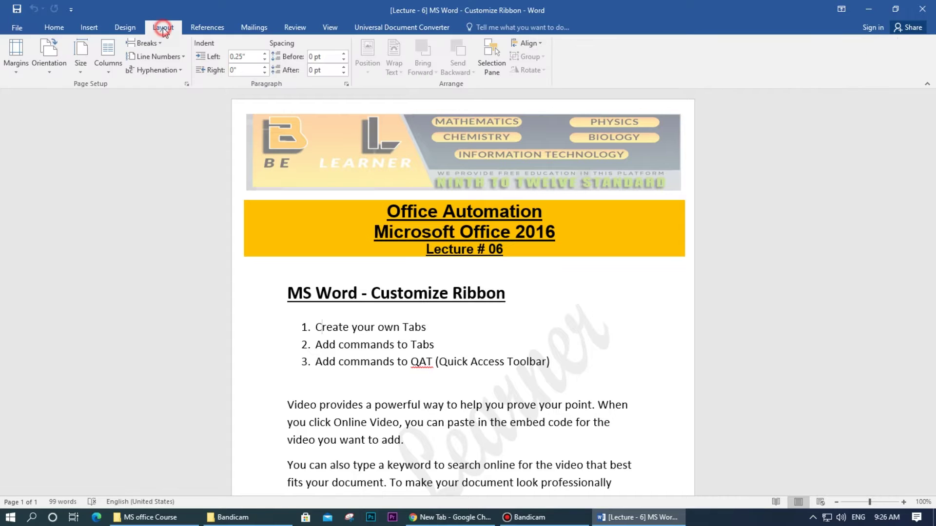
pyautogui.click(195, 29)
pyautogui.click(256, 28)
pyautogui.click(294, 28)
pyautogui.click(329, 28)
pyautogui.click(60, 33)
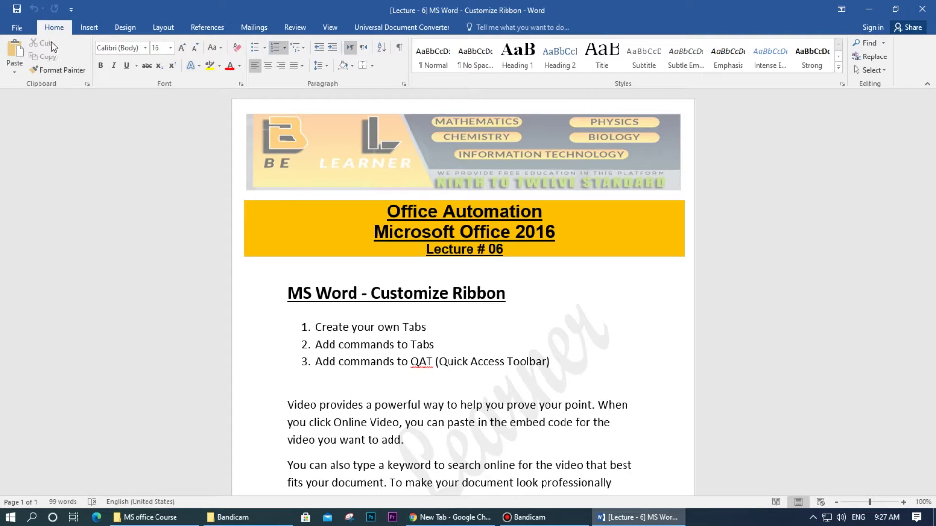
# Open Word Options at the Customize Ribbon page.
pyautogui.click(10, 29)
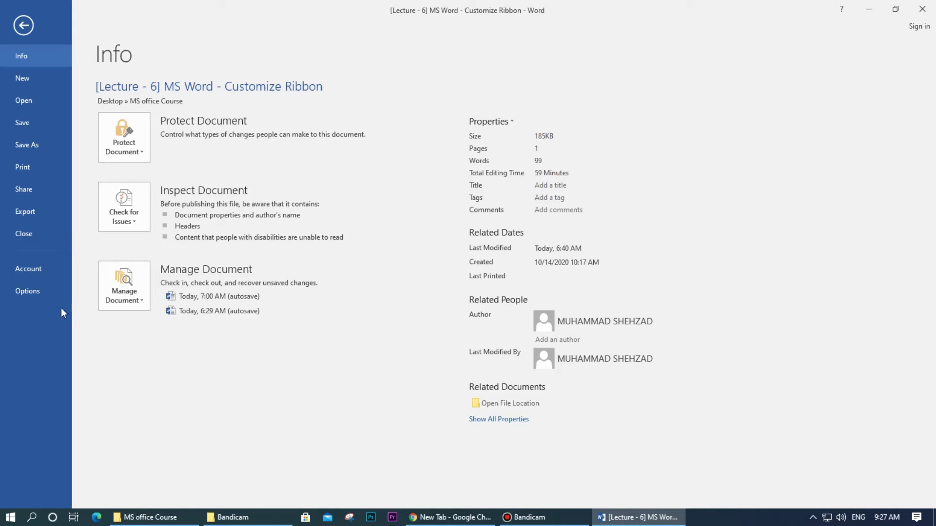
pyautogui.click(31, 291)
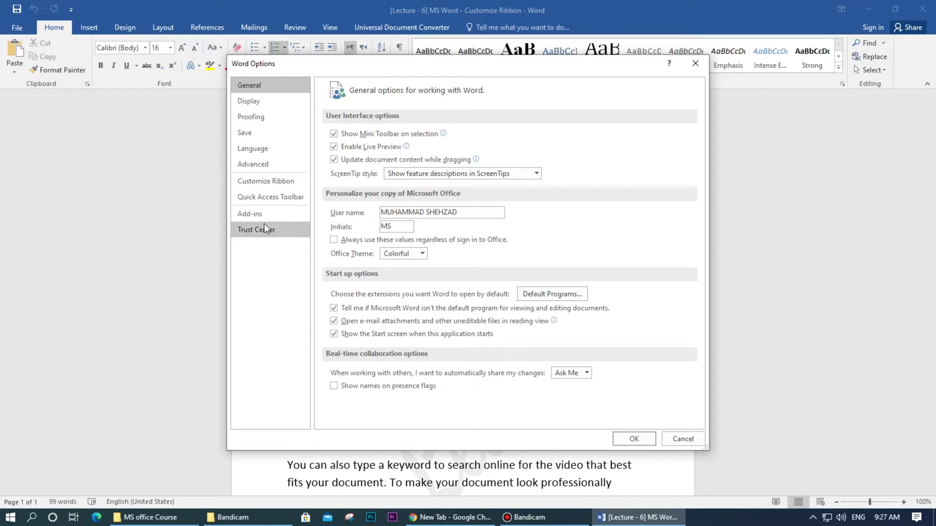
pyautogui.click(269, 184)
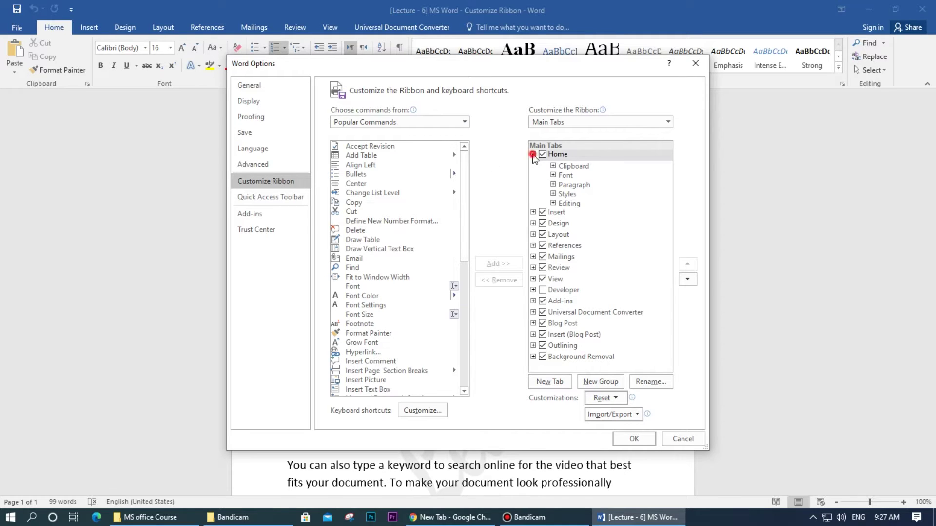
# Collapse Home, add a new custom tab with a group after it, and rename the tab 'My Tab'.
pyautogui.click(533, 155)
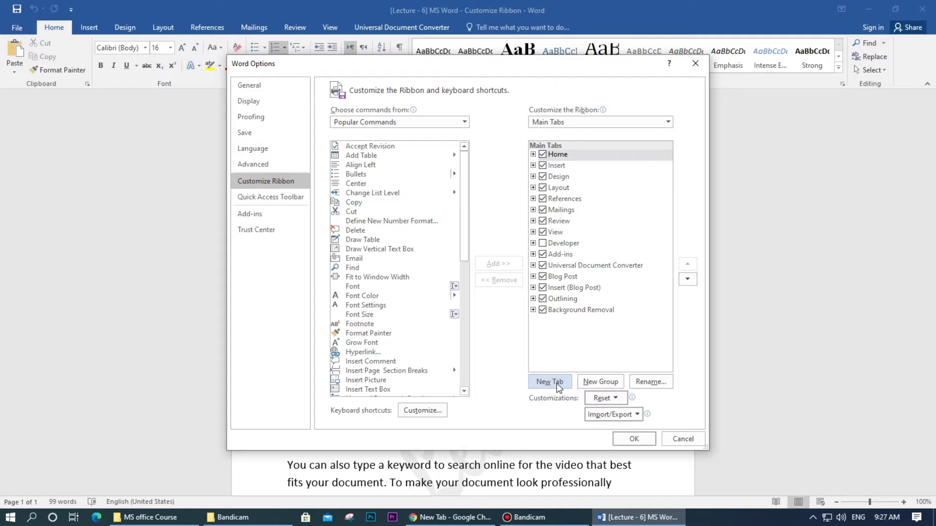
pyautogui.click(559, 385)
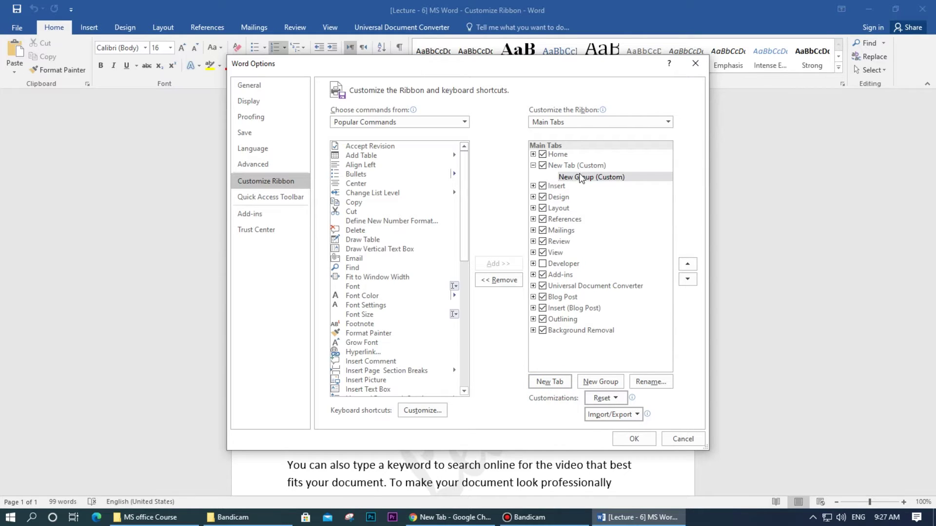
pyautogui.click(558, 167)
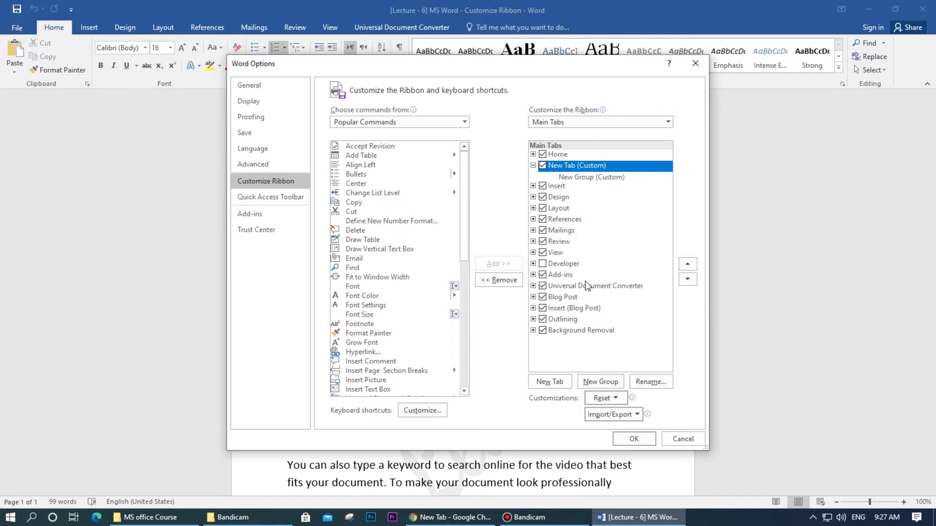
pyautogui.rightClick(565, 169)
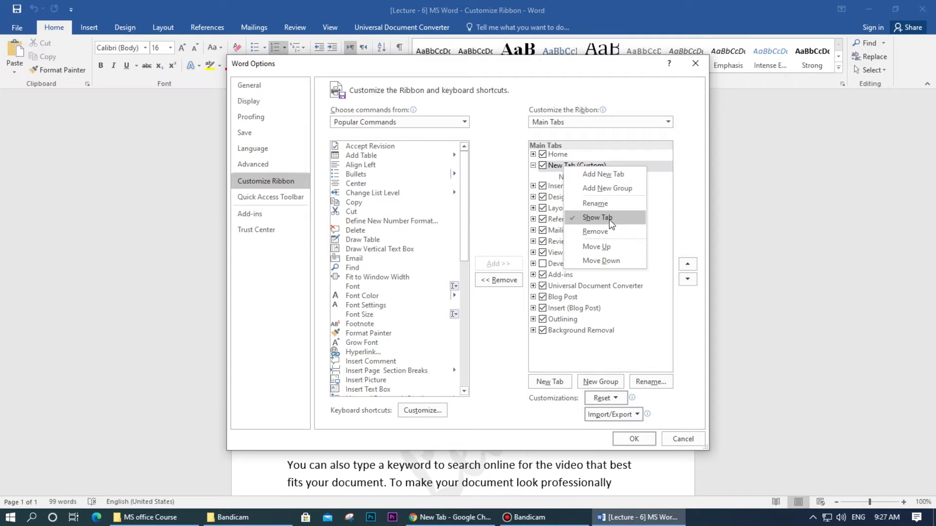
pyautogui.click(600, 203)
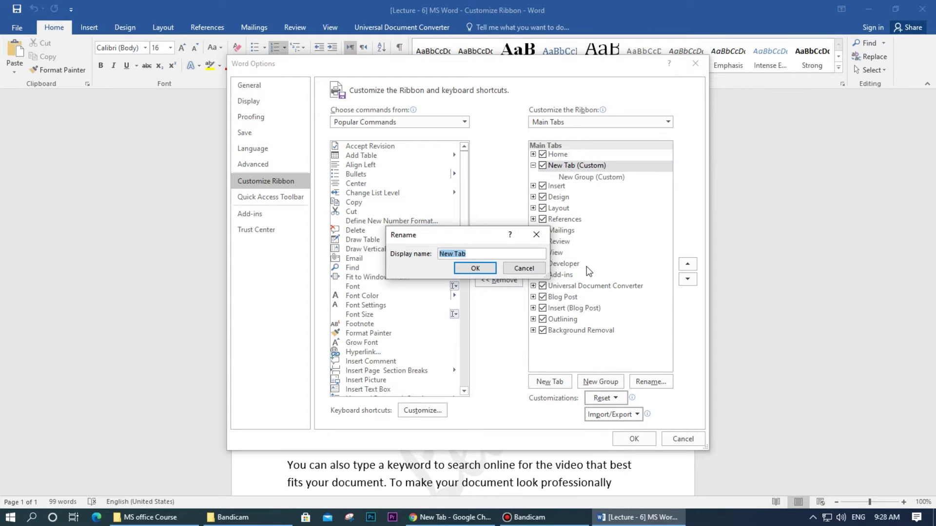
pyautogui.write('My')
pyautogui.click(485, 269)
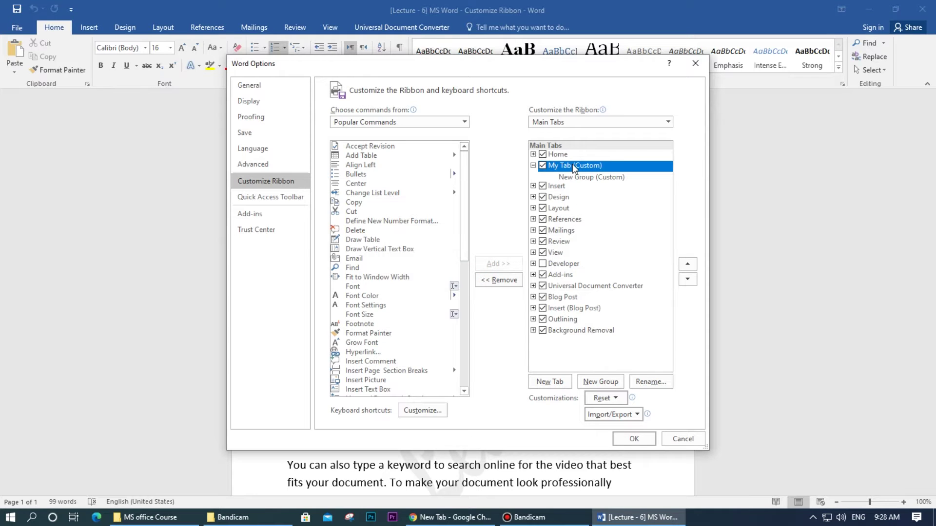
# Add Copy and Cut from Popular Commands to My Tab's New Group and apply with OK.
pyautogui.click(564, 179)
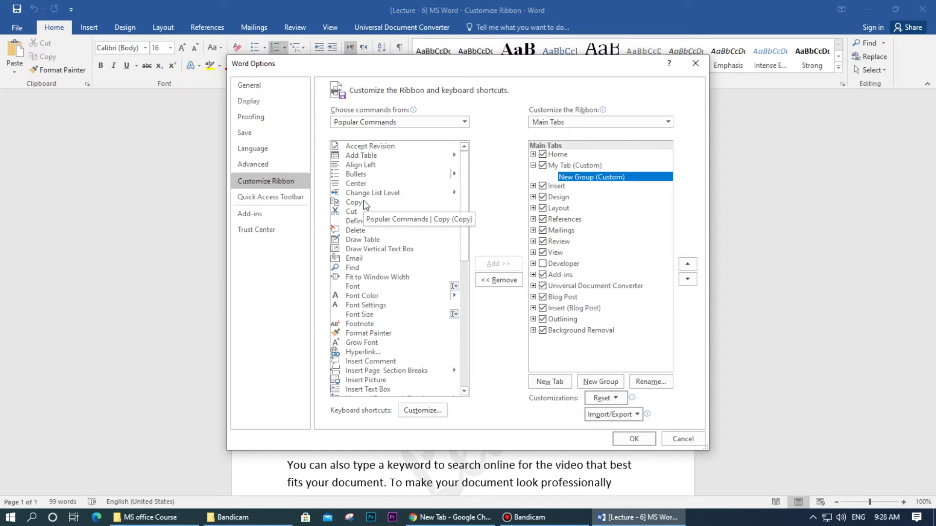
pyautogui.click(358, 204)
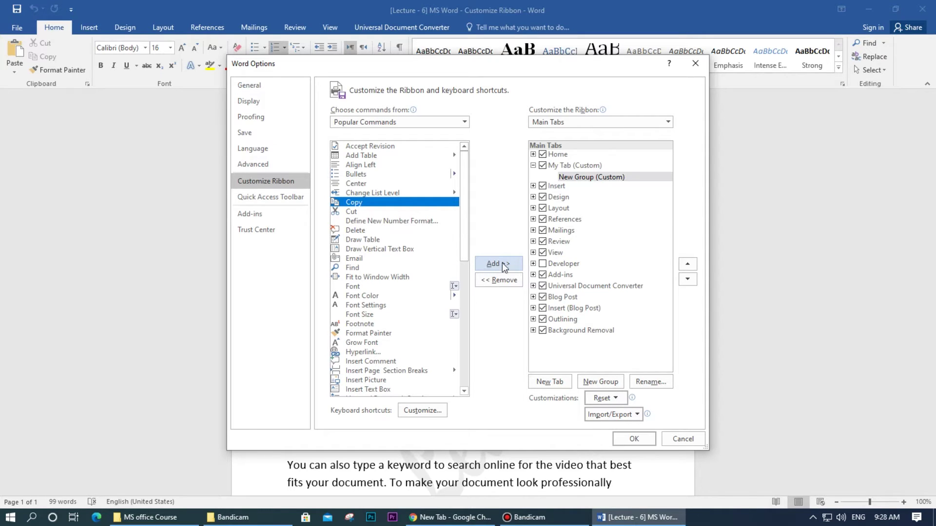
pyautogui.click(505, 266)
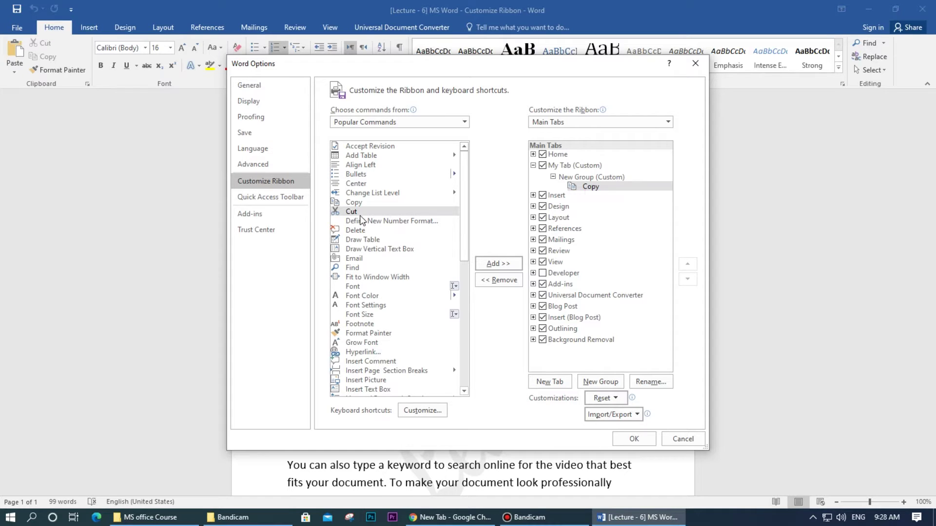
pyautogui.click(496, 265)
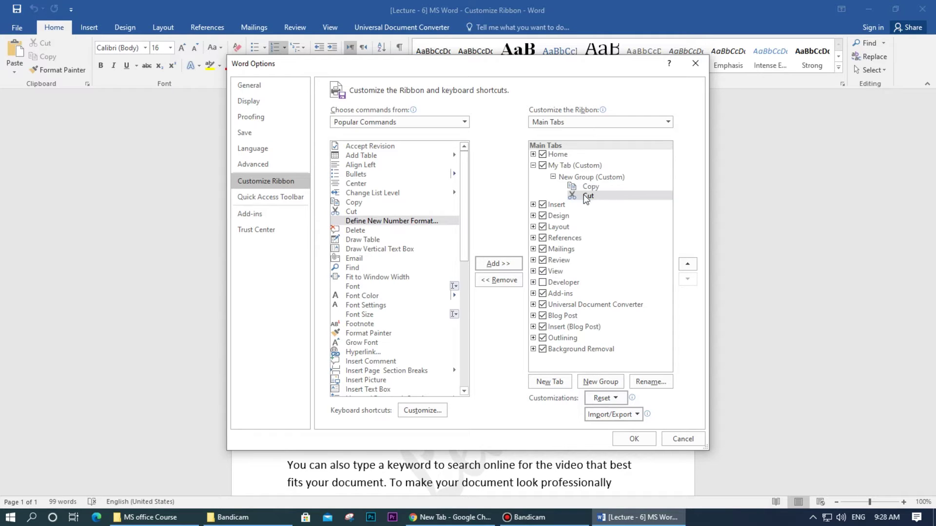
pyautogui.click(625, 438)
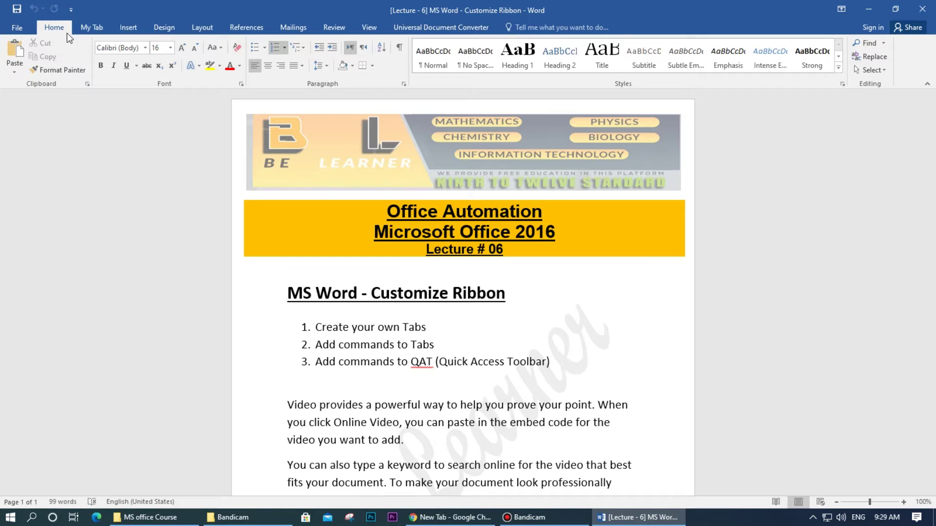
pyautogui.click(93, 30)
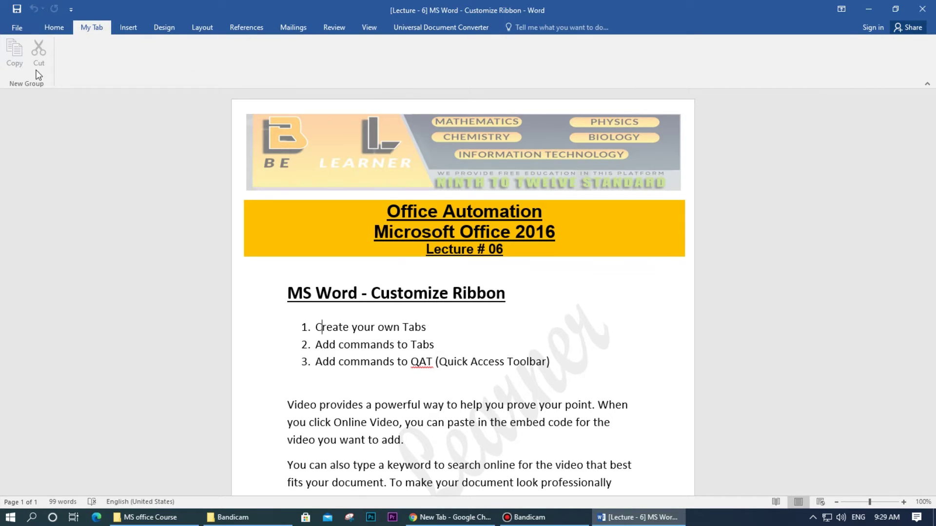
pyautogui.click(298, 274)
pyautogui.click(52, 28)
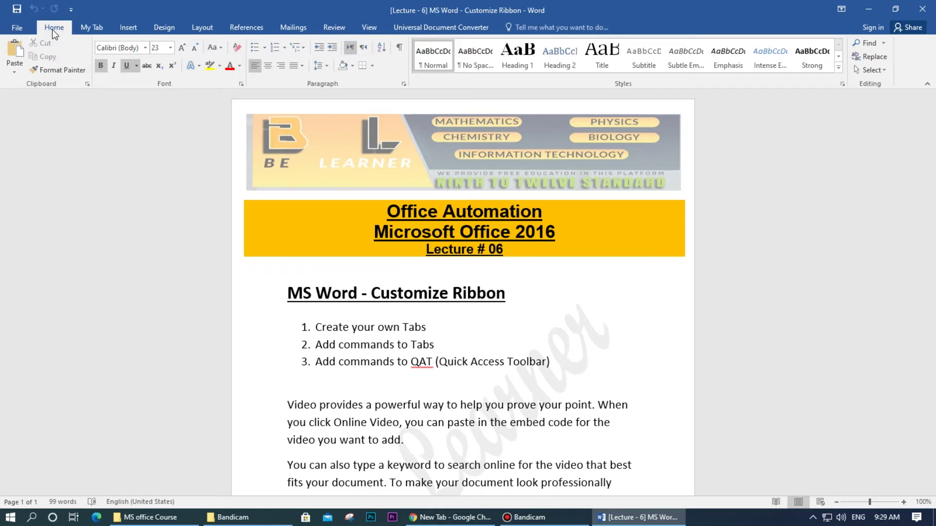
pyautogui.click(353, 351)
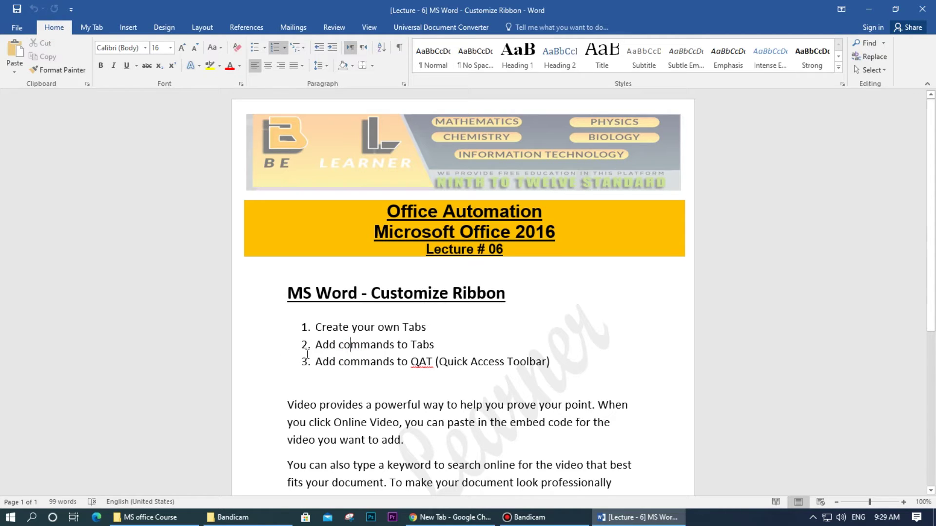
pyautogui.click(272, 365)
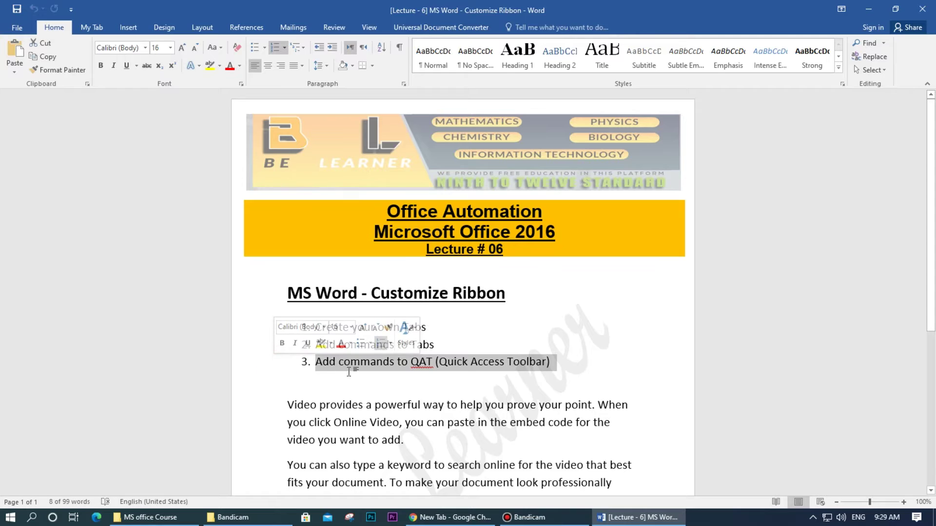
pyautogui.click(412, 366)
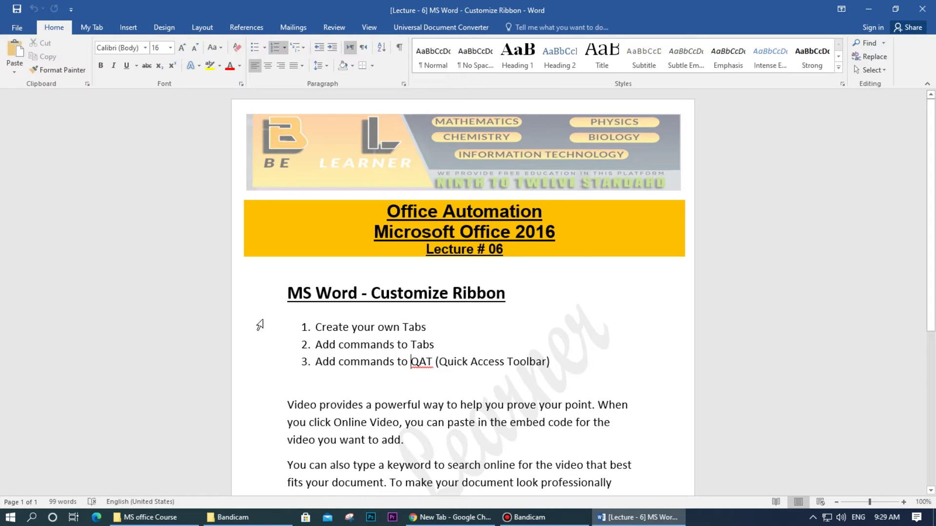
# Save the document and open the Quick Access Toolbar page of Word Options.
pyautogui.click(17, 13)
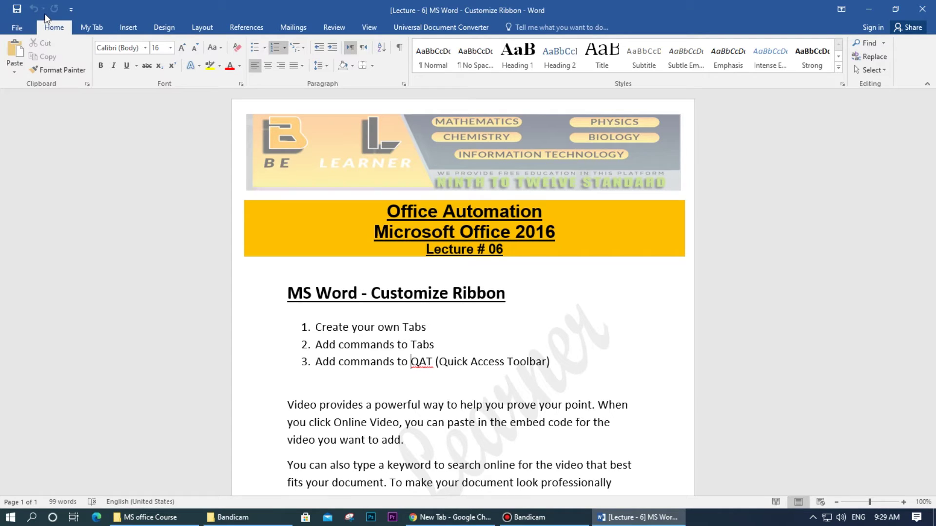
pyautogui.click(11, 29)
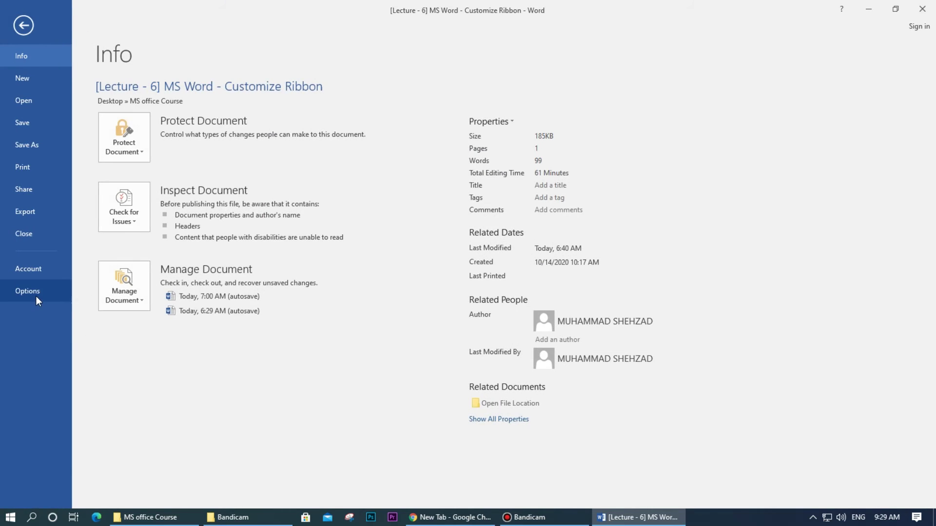
pyautogui.click(36, 296)
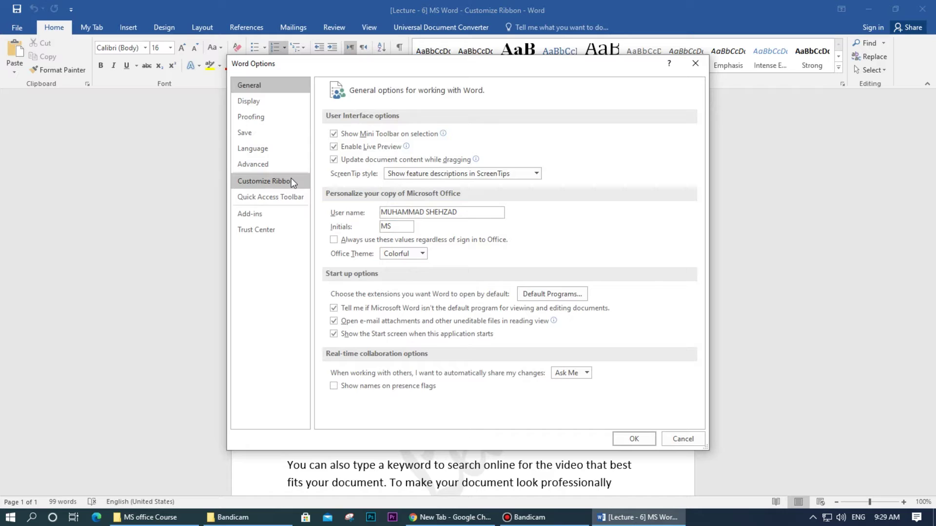
pyautogui.click(273, 200)
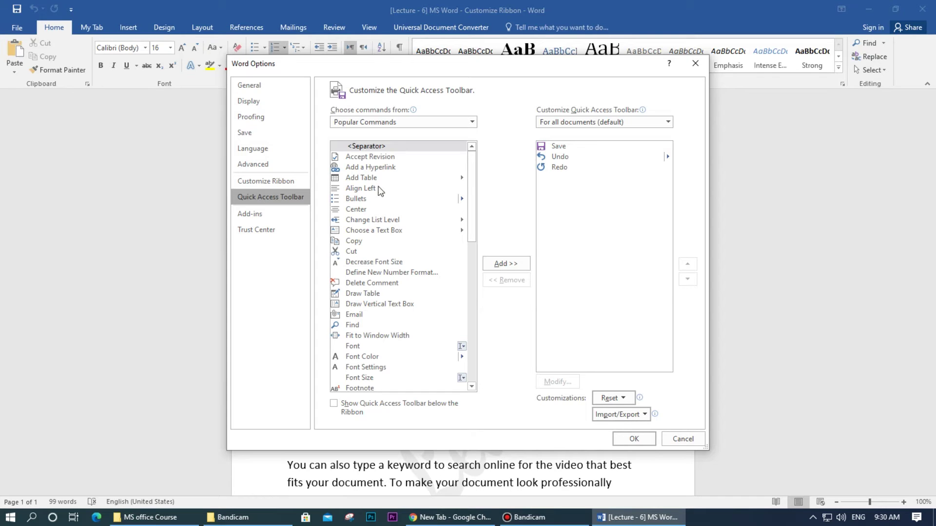
# Add Copy and Cut to the Quick Access Toolbar commands and confirm with OK.
pyautogui.click(352, 241)
pyautogui.click(592, 222)
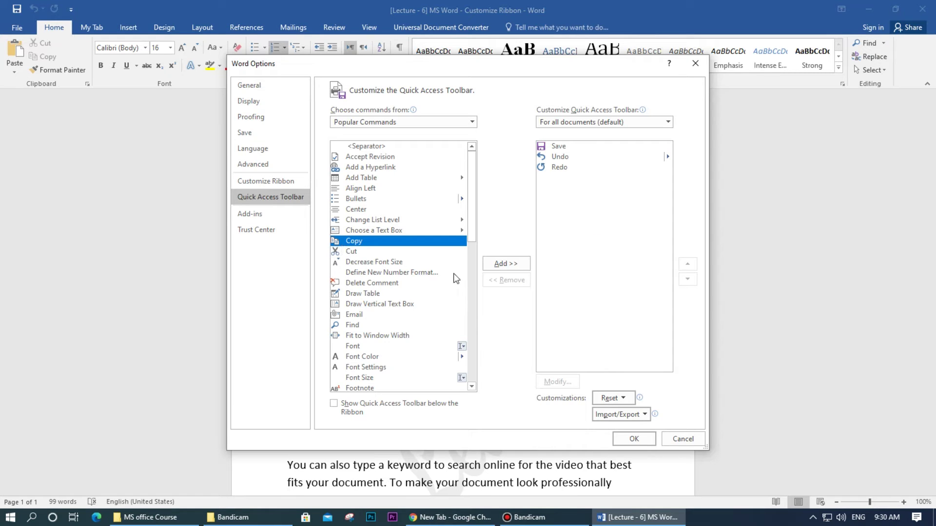
pyautogui.click(507, 271)
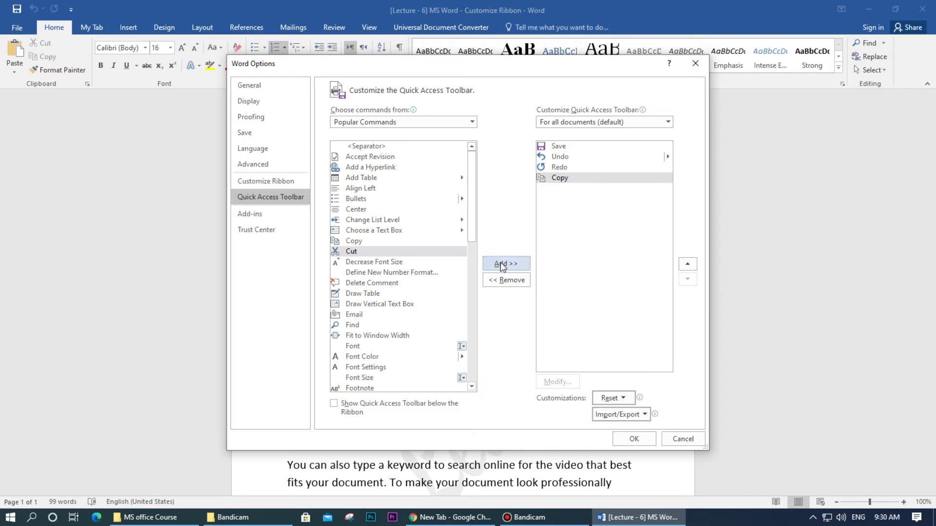
pyautogui.click(502, 266)
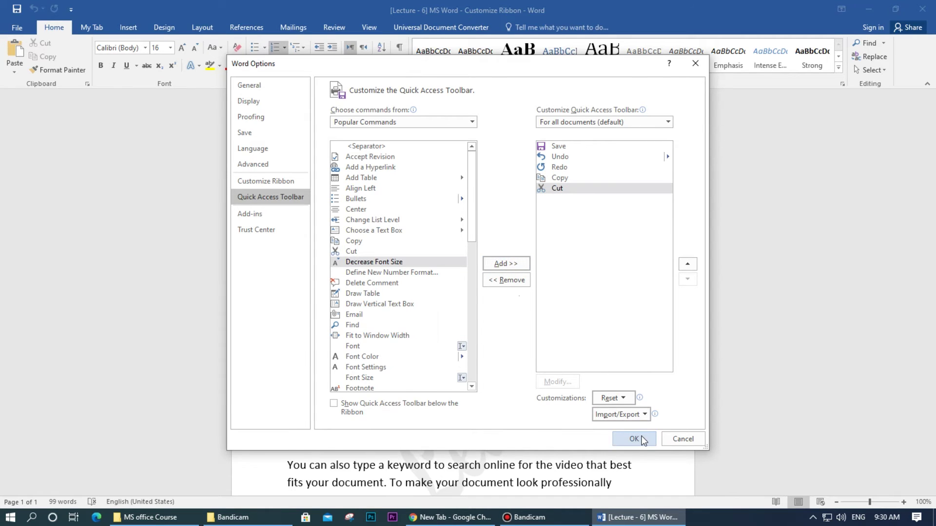
pyautogui.click(638, 439)
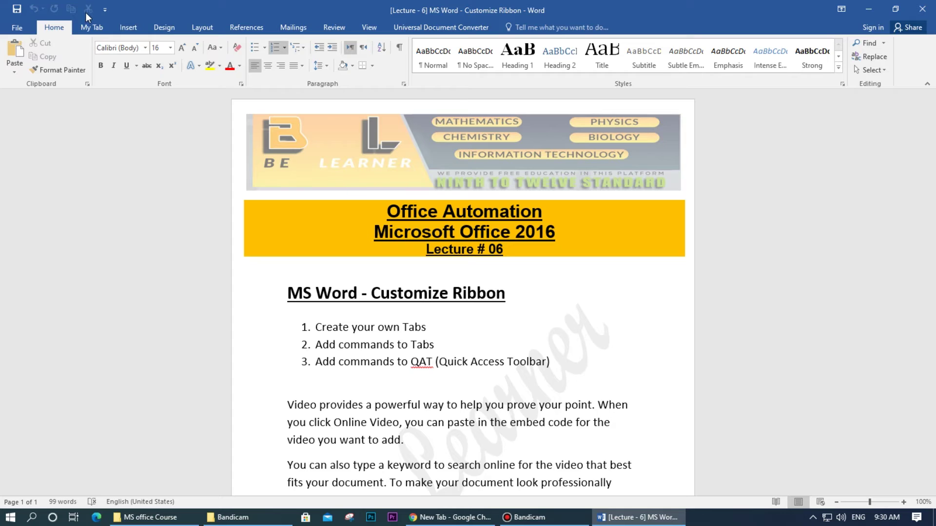
pyautogui.click(360, 344)
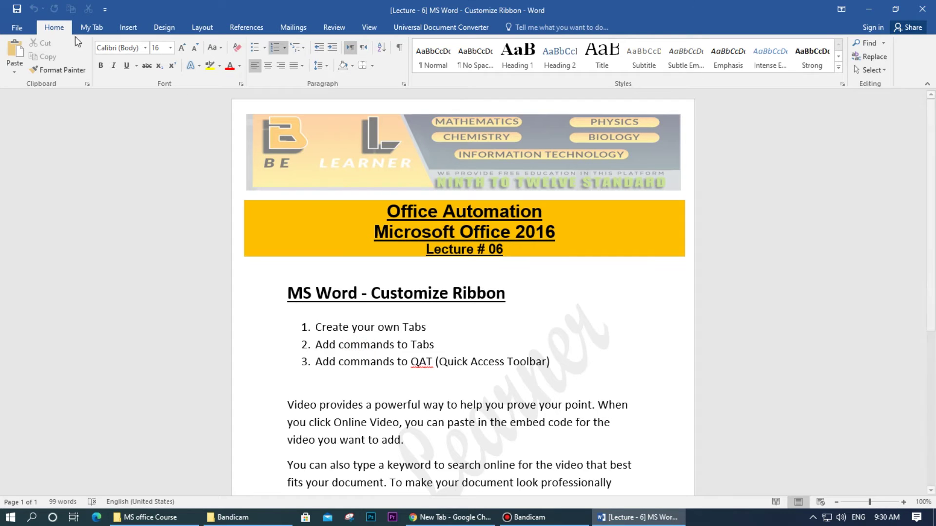
pyautogui.click(267, 362)
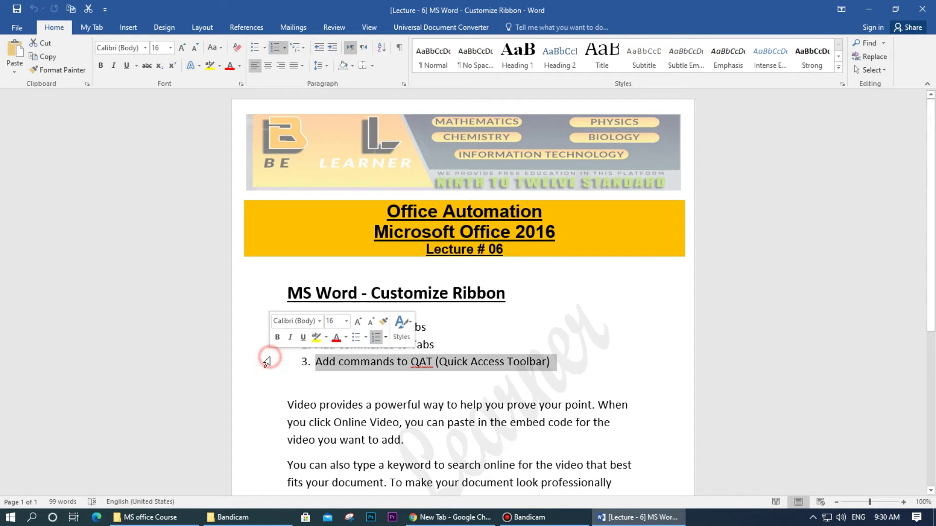
pyautogui.click(403, 291)
pyautogui.click(258, 363)
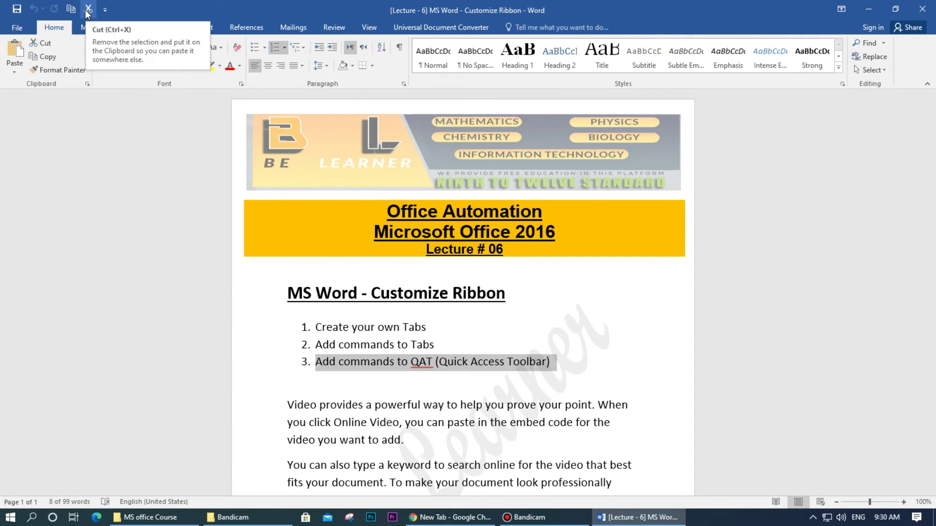
pyautogui.click(351, 344)
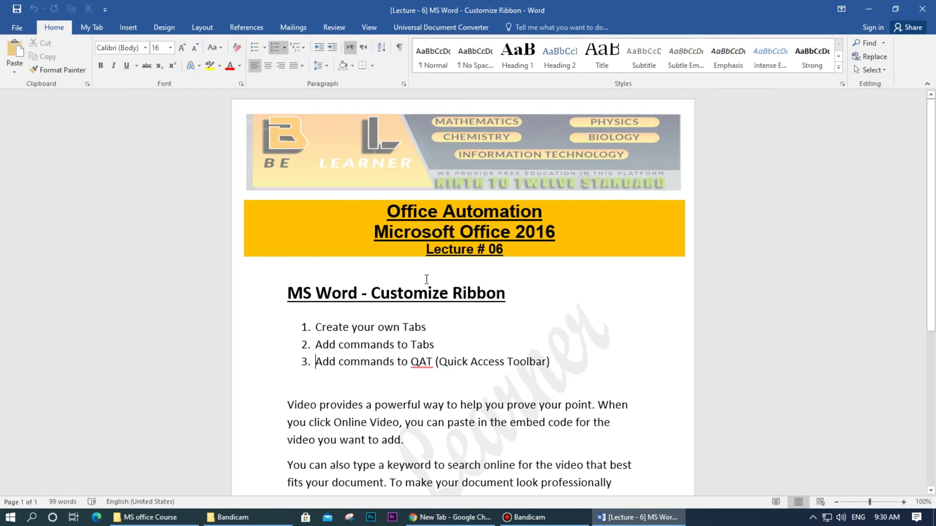
pyautogui.click(403, 277)
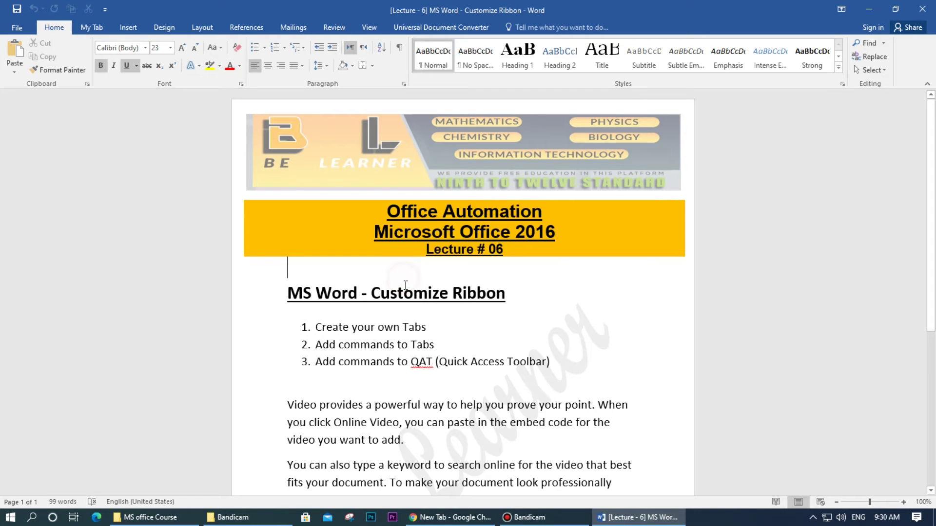
pyautogui.click(330, 383)
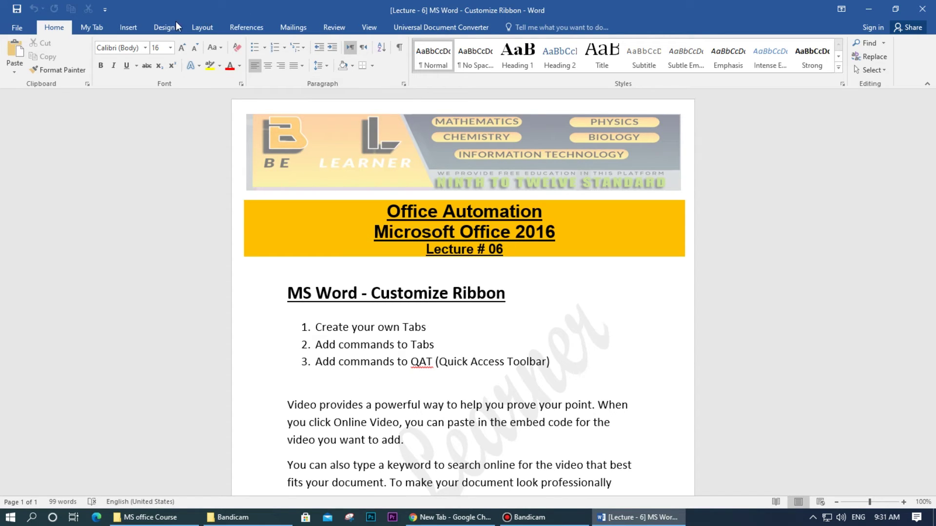
# Open the Quick Access Toolbar options and set the command source to All Commands.
pyautogui.click(21, 28)
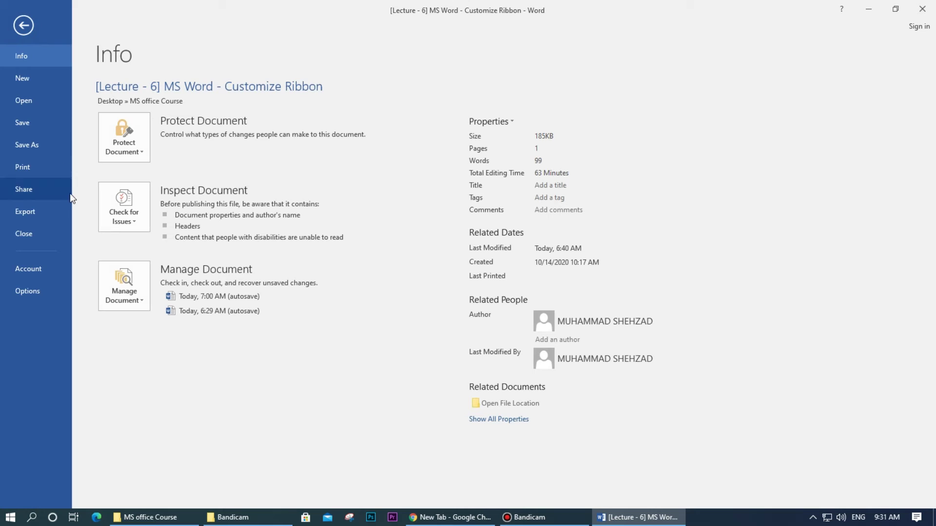
pyautogui.click(39, 301)
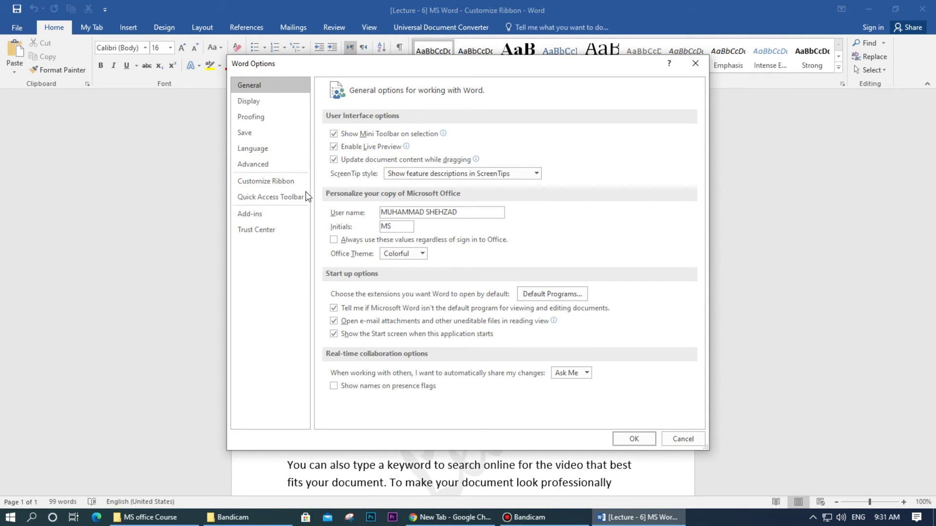
pyautogui.click(271, 200)
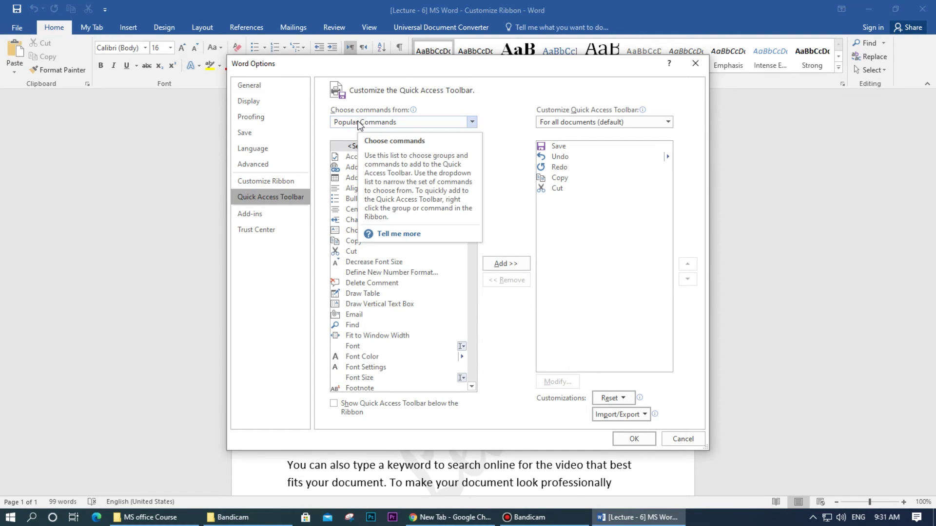
pyautogui.click(381, 123)
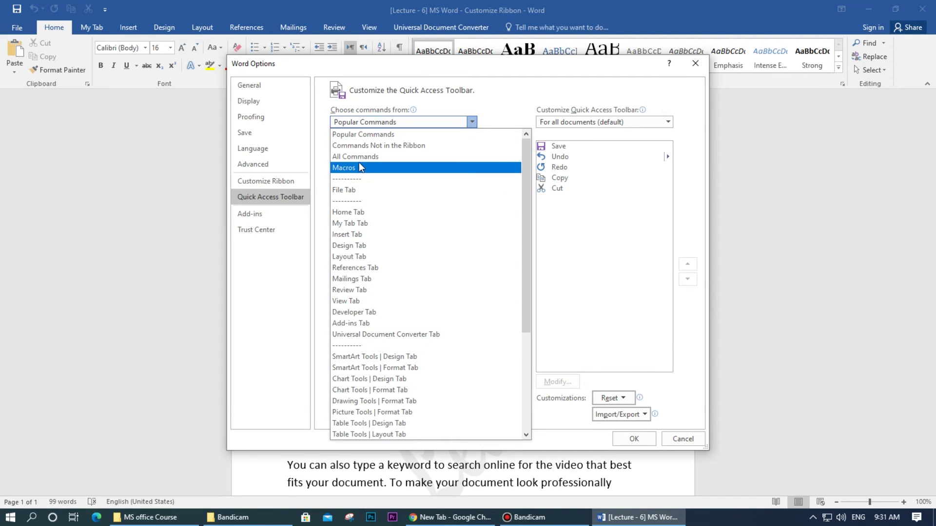
pyautogui.click(364, 134)
pyautogui.click(355, 212)
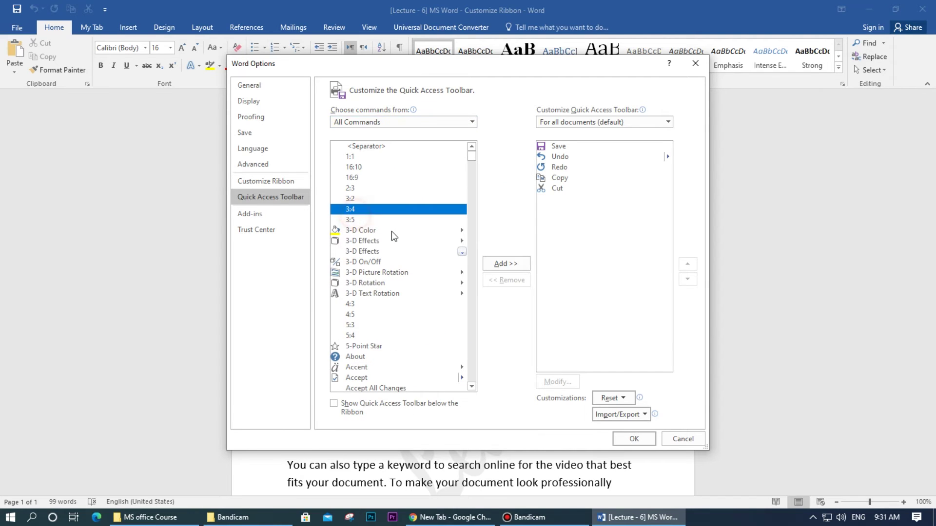
# Find Speak in the command list, add it to the toolbar, and confirm with OK.
pyautogui.press('s')
pyautogui.press('Down')
pyautogui.press('Down')
pyautogui.press('Down')
pyautogui.press('Down')
pyautogui.press('Down')
pyautogui.press('Down')
pyautogui.press('Down')
pyautogui.press('Down')
pyautogui.press('Down')
pyautogui.press('Down')
pyautogui.press('Down')
pyautogui.press('Down')
pyautogui.press('Down')
pyautogui.press('Down')
pyautogui.press('Down')
pyautogui.press('Down')
pyautogui.press('Down')
pyautogui.press('Down')
pyautogui.press('Down')
pyautogui.press('Down')
pyautogui.press('Down')
pyautogui.press('Down')
pyautogui.press('Down')
pyautogui.press('Down')
pyautogui.press('Down')
pyautogui.press('Down')
pyautogui.press('Down')
pyautogui.press('Down')
pyautogui.press('Down')
pyautogui.press('Down')
pyautogui.press('Down')
pyautogui.press('Down')
pyautogui.press('Down')
pyautogui.press('Down')
pyautogui.press('Down')
pyautogui.press('Down')
pyautogui.press('Down')
pyautogui.press('Down')
pyautogui.press('Down')
pyautogui.press('Down')
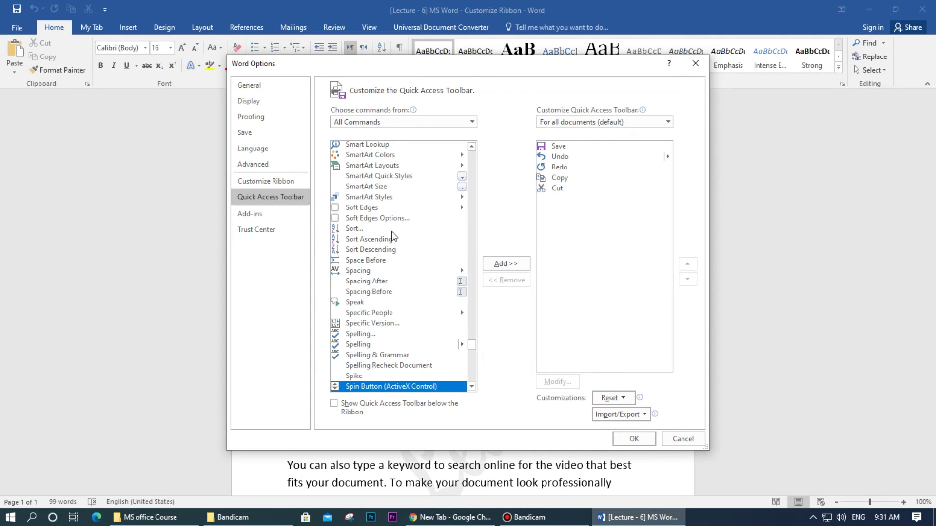
pyautogui.click(352, 302)
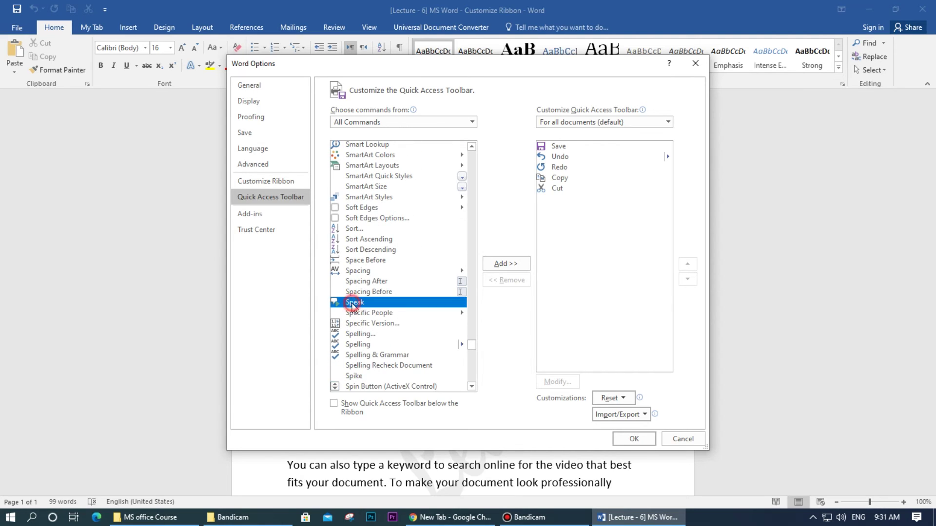
pyautogui.click(506, 263)
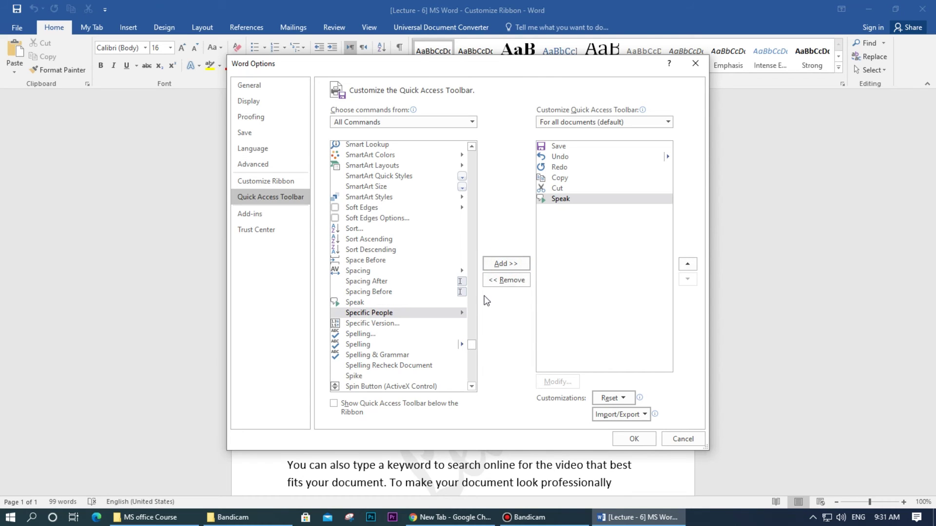
pyautogui.click(633, 438)
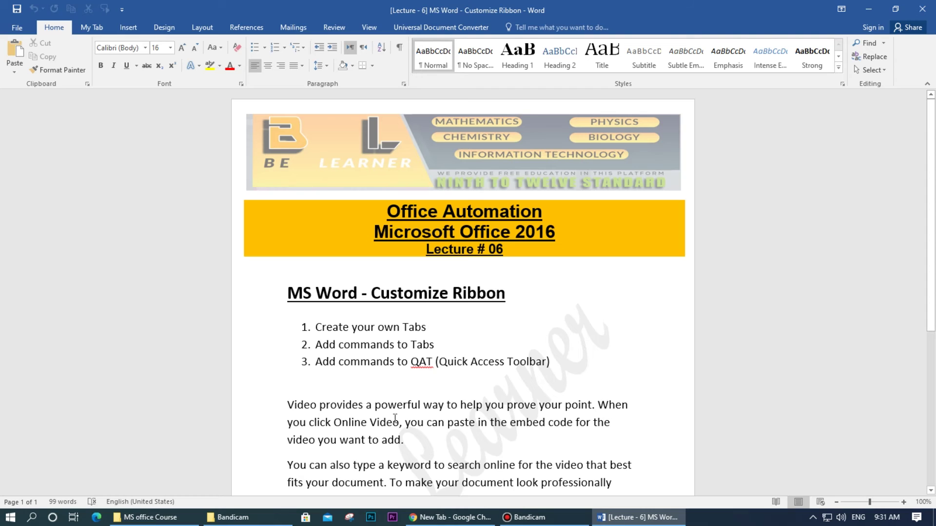
# Select the 'Video provides a powerful way' paragraph, trigger Speak, then reselect and clear it.
pyautogui.scroll(-3, 739, 315)
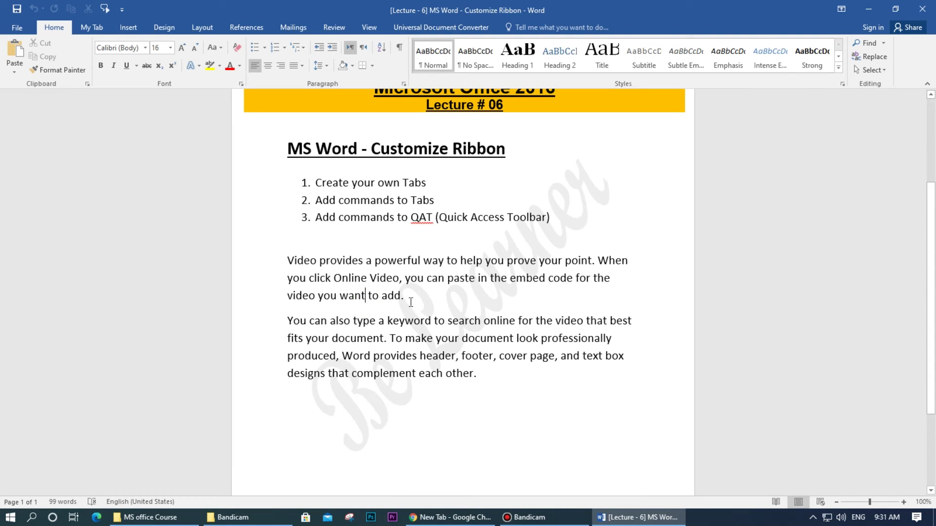
pyautogui.moveTo(411, 302); pyautogui.dragTo(295, 266)
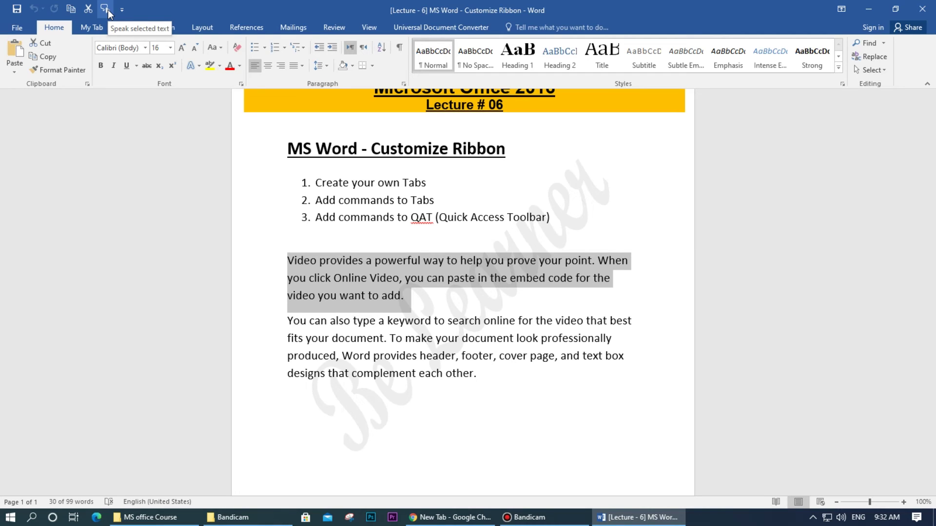
pyautogui.click(386, 297)
pyautogui.moveTo(425, 298); pyautogui.dragTo(288, 261)
pyautogui.click(429, 308)
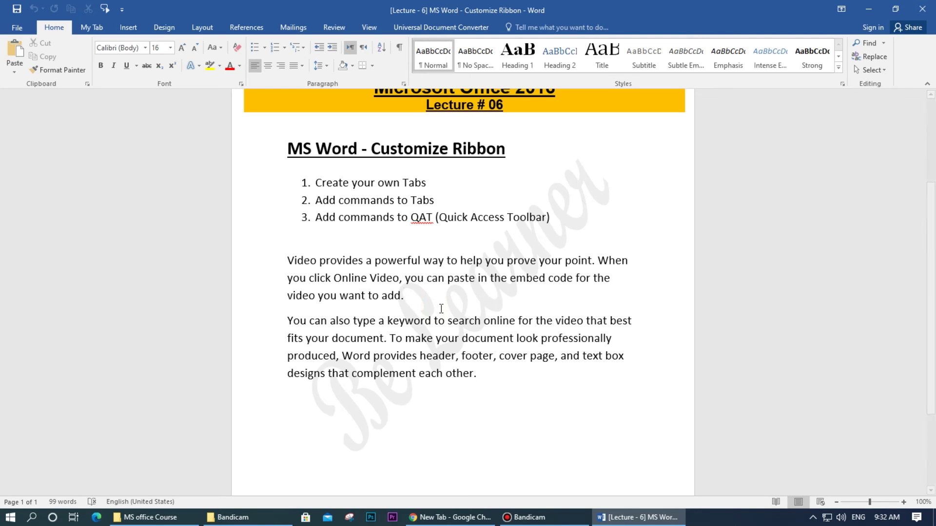
pyautogui.tripleClick(438, 309)
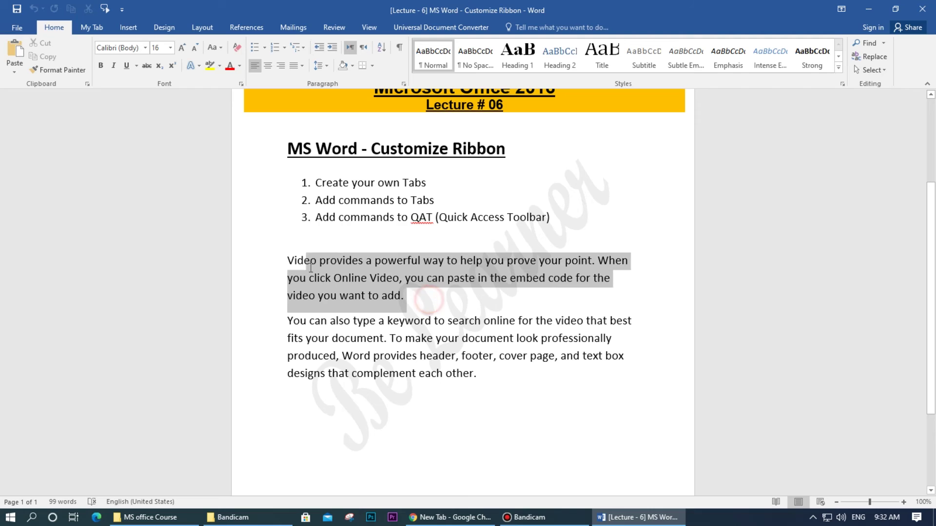
pyautogui.click(438, 310)
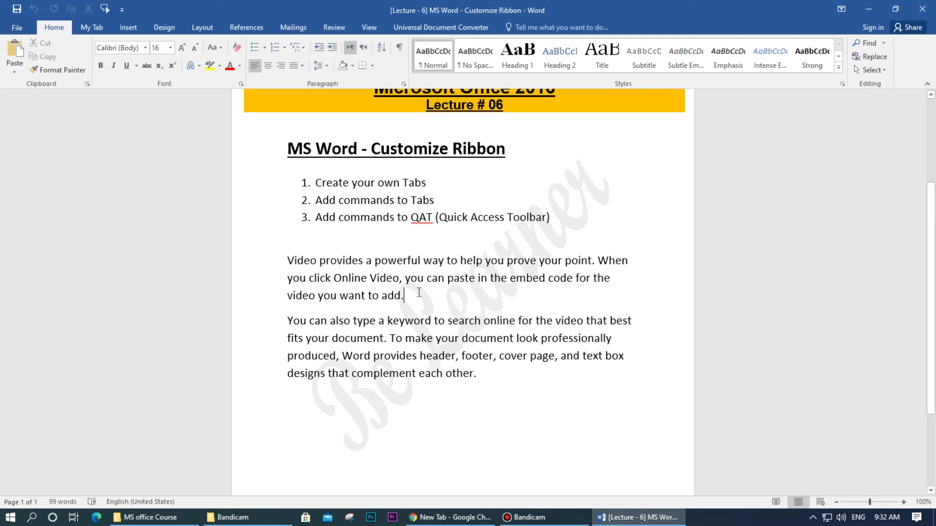
# Select the 'Video provides' paragraph and have Speak read it aloud.
pyautogui.moveTo(409, 296); pyautogui.dragTo(295, 262)
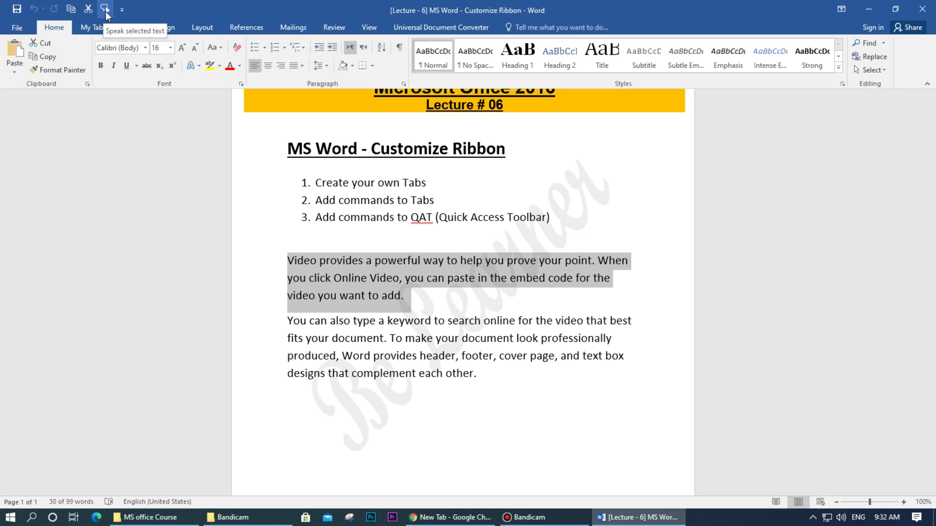
pyautogui.click(106, 11)
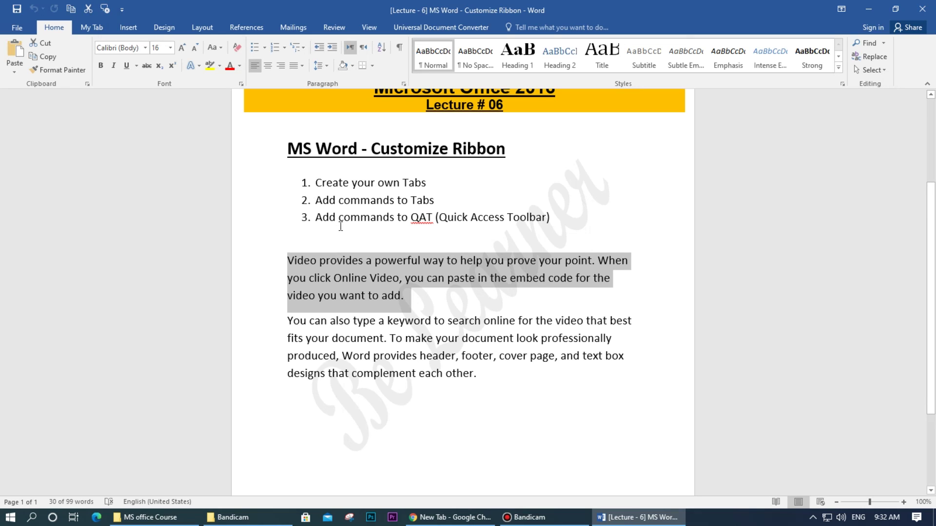
pyautogui.click(545, 263)
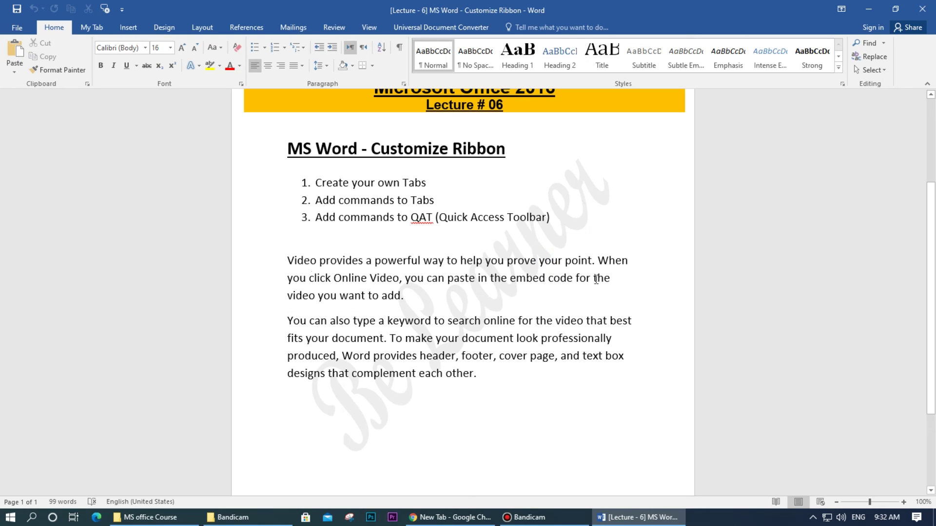
# Move the caret to the end of the document and switch to the Bandicam recorder.
pyautogui.click(409, 296)
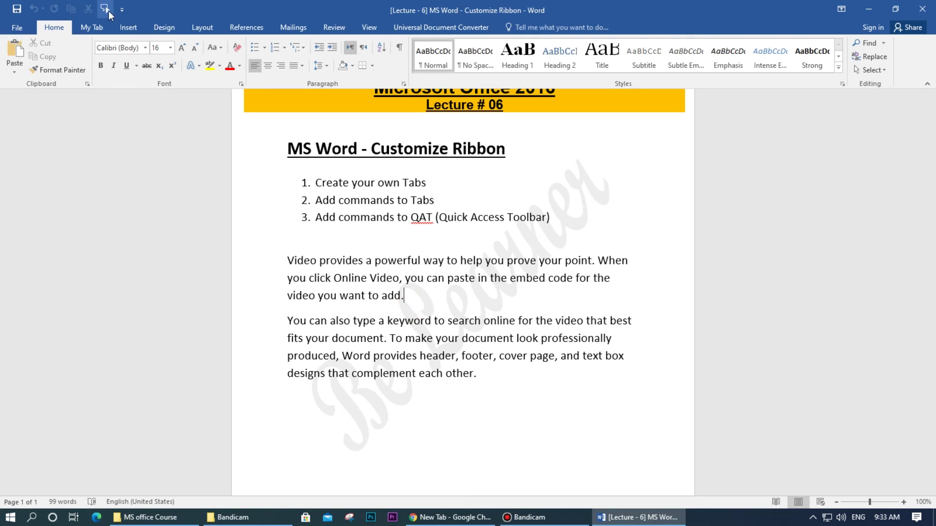
pyautogui.click(343, 411)
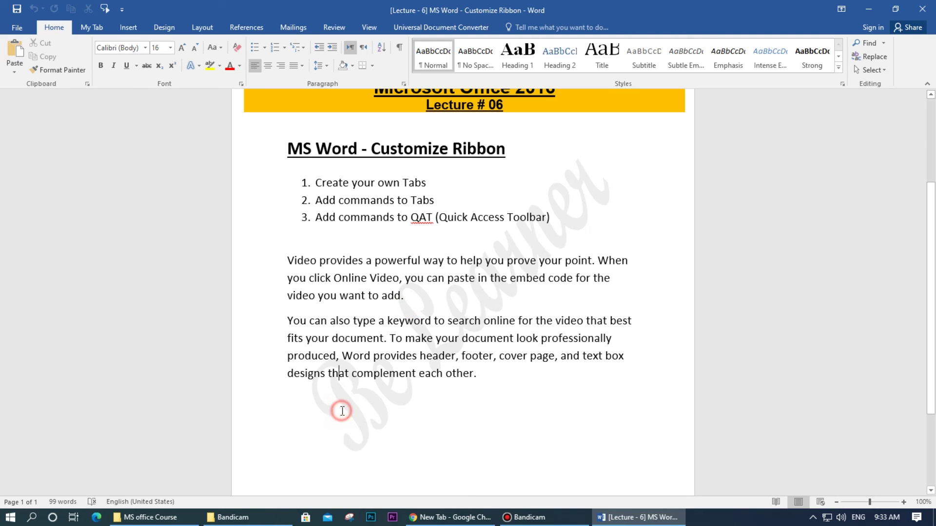
pyautogui.click(511, 390)
pyautogui.click(560, 523)
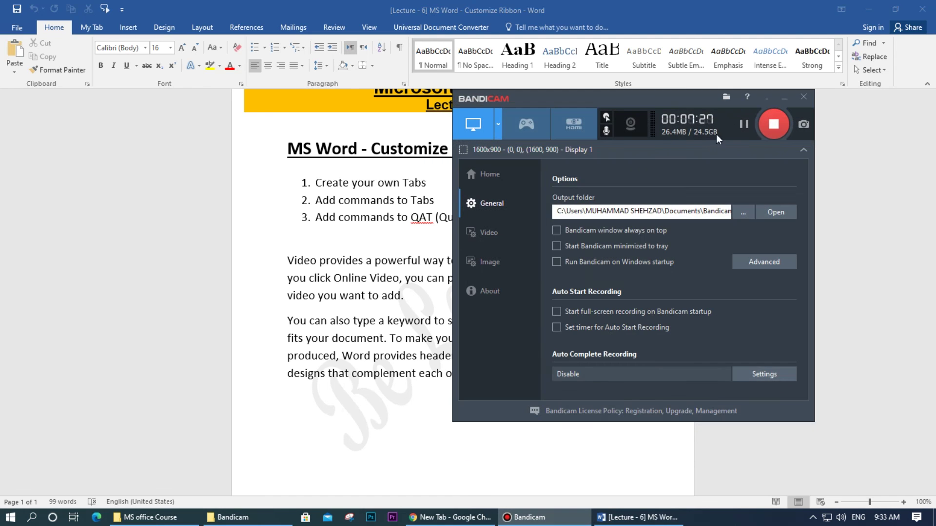